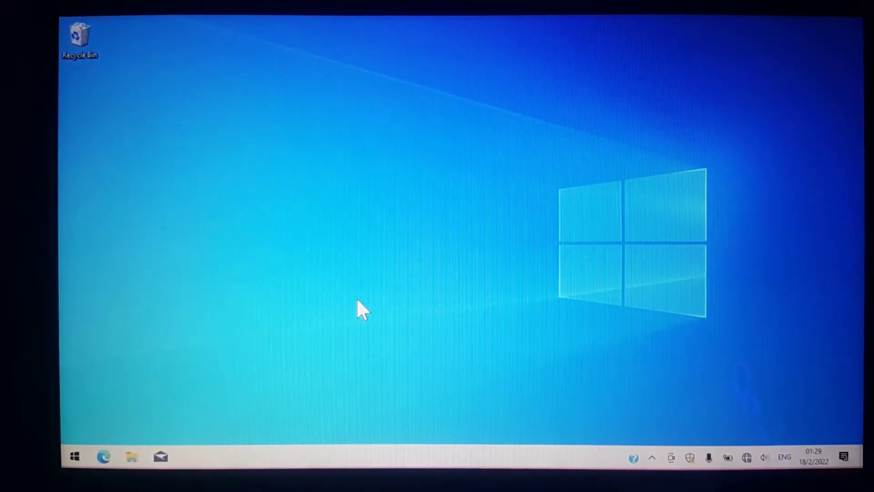
{"action": "left_click", "coordinate": [73, 457]}
{"action": "left_click", "coordinate": [73, 456]}
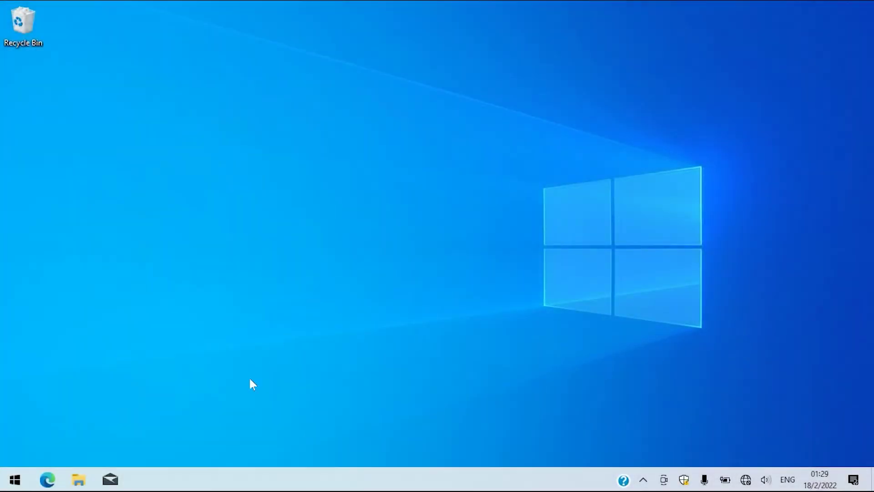
{"action": "left_click", "coordinate": [14, 481]}
{"action": "left_click", "coordinate": [760, 400]}
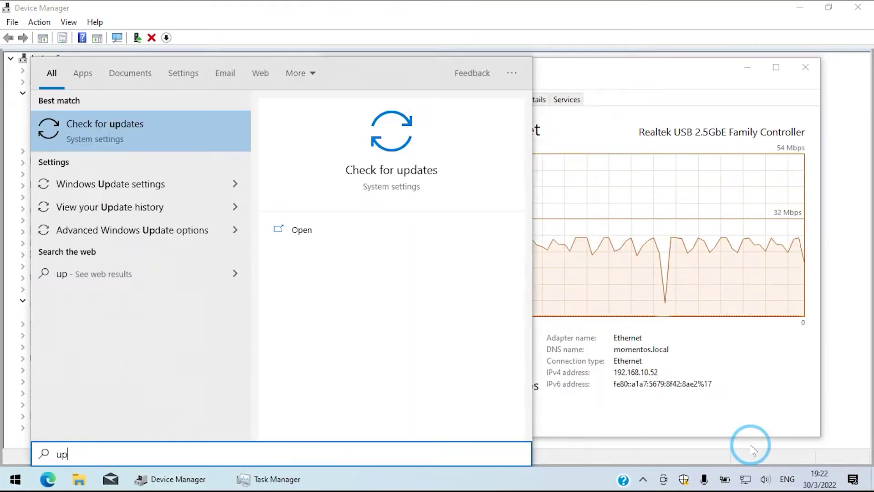
- Search Windows for "update" and open the Check for updates settings
{"action": "type", "text": "date"}
{"action": "key", "text": "Return"}
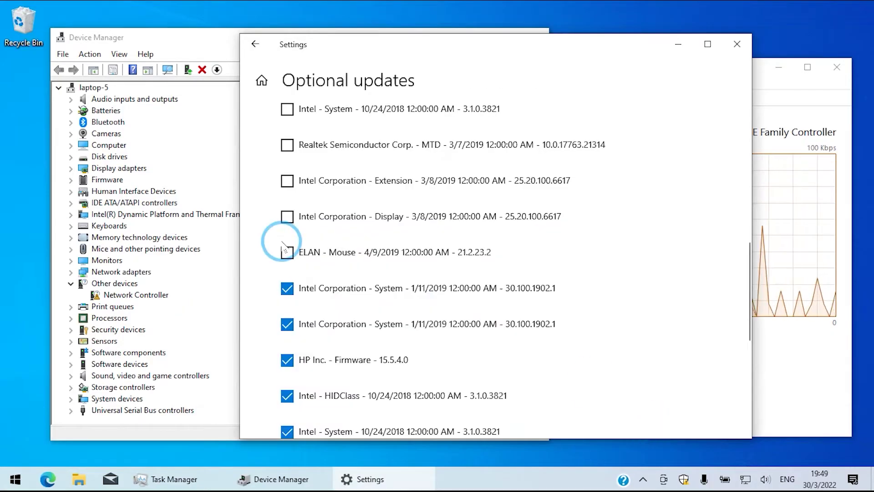
- Select the remaining Intel system, extension and Bluetooth drivers near the start of the optional driver updates and start installing the selection
{"action": "scroll", "coordinate": [278, 319], "scroll_direction": "up", "scroll_amount": 5}
{"action": "left_click", "coordinate": [287, 384]}
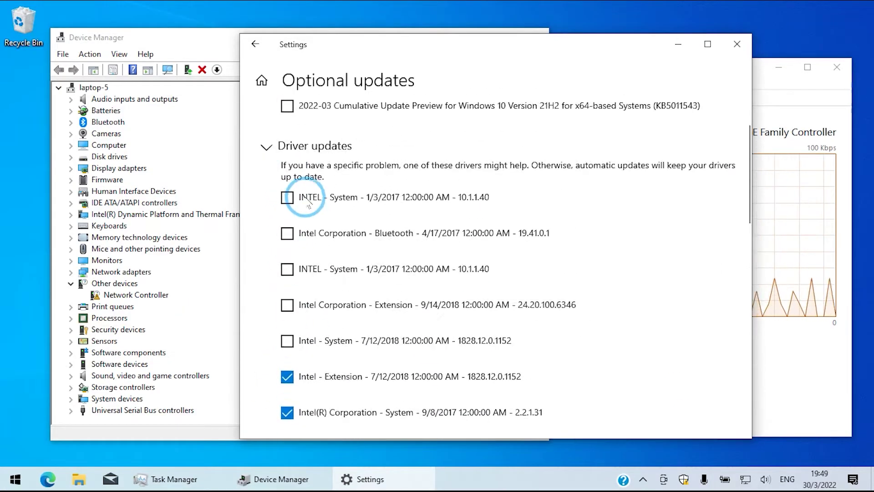
{"action": "left_click", "coordinate": [287, 269]}
{"action": "left_click", "coordinate": [287, 304]}
{"action": "left_click", "coordinate": [287, 340]}
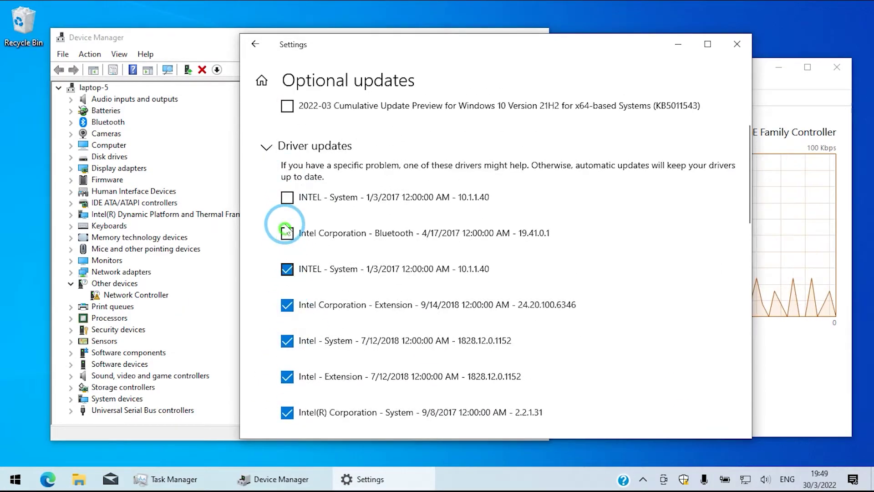
{"action": "left_click", "coordinate": [287, 233]}
{"action": "scroll", "coordinate": [608, 347], "scroll_direction": "down", "scroll_amount": 10}
{"action": "left_click", "coordinate": [319, 377]}
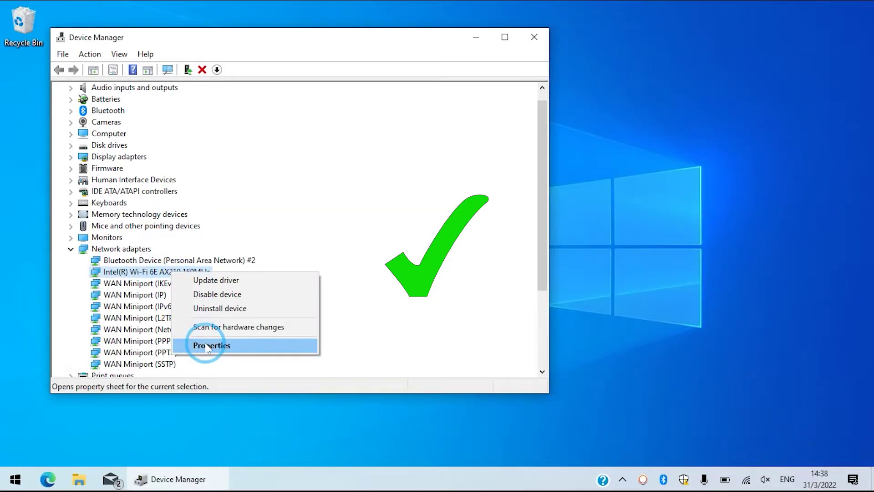
- Open the Intel(R) Wi-Fi 6E AX210 160MHz adapter's advanced properties and inspect the 802.11a/b/g Wireless Mode value
{"action": "left_click", "coordinate": [208, 346]}
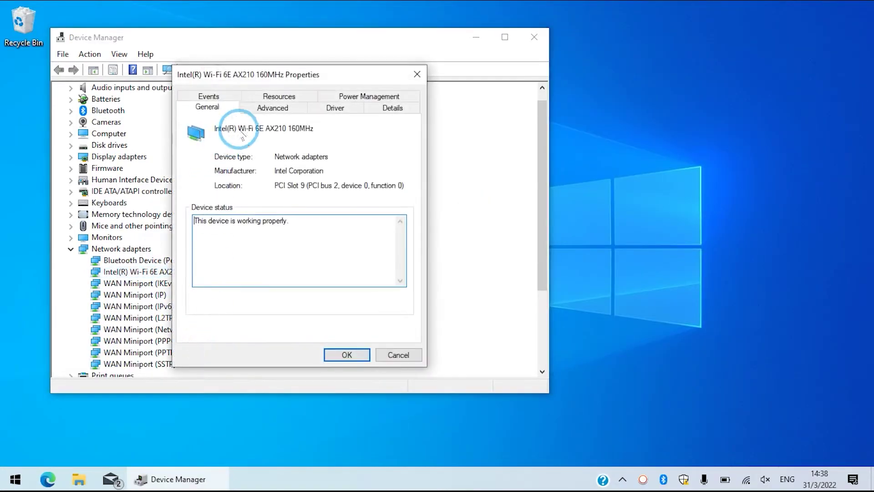
{"action": "left_click", "coordinate": [273, 108]}
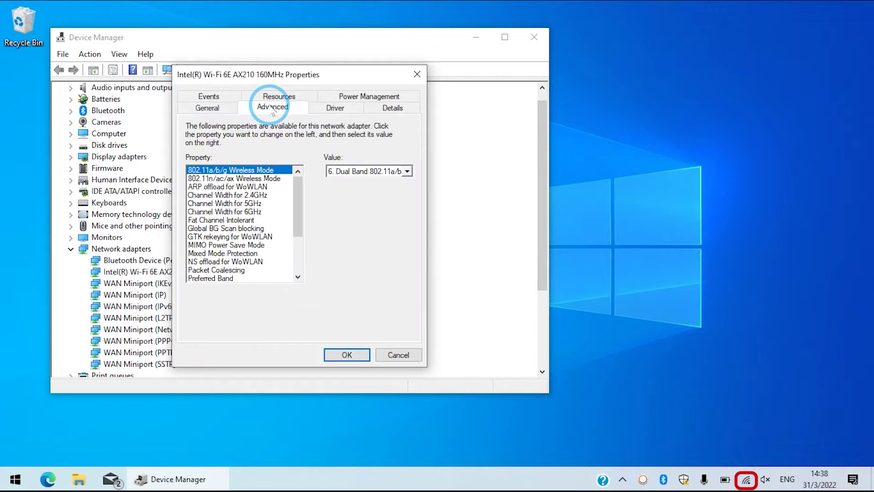
{"action": "left_click", "coordinate": [365, 171]}
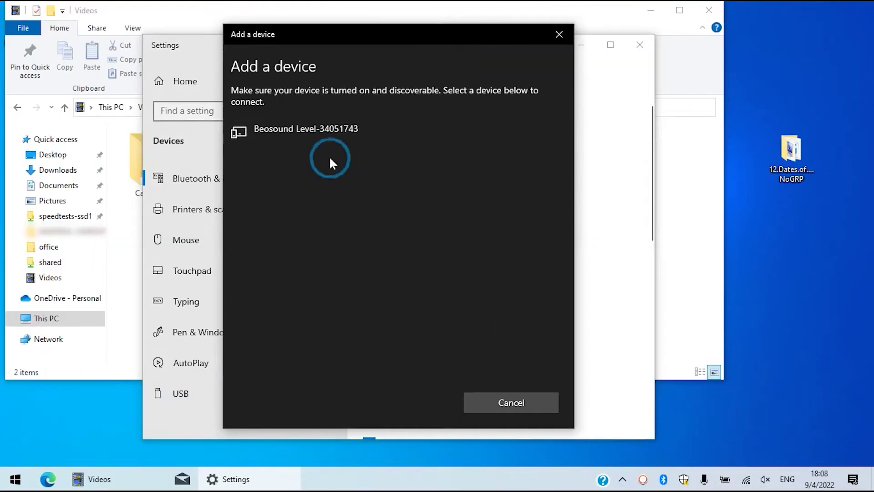
- Pair the Avantree NB18T Bluetooth headset and finish adding the device
{"action": "left_click", "coordinate": [288, 172]}
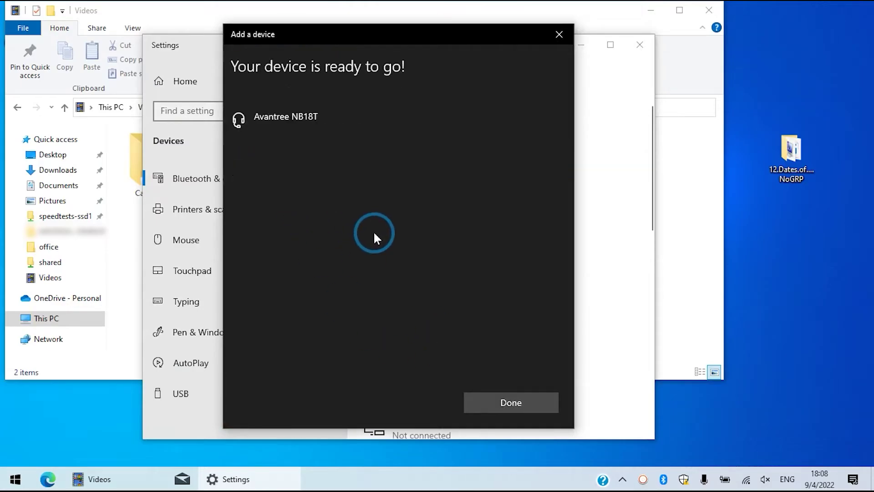
{"action": "left_click", "coordinate": [474, 403]}
- Check the current Wi-Fi connection in the network list and lower the system volume
{"action": "left_click", "coordinate": [746, 479]}
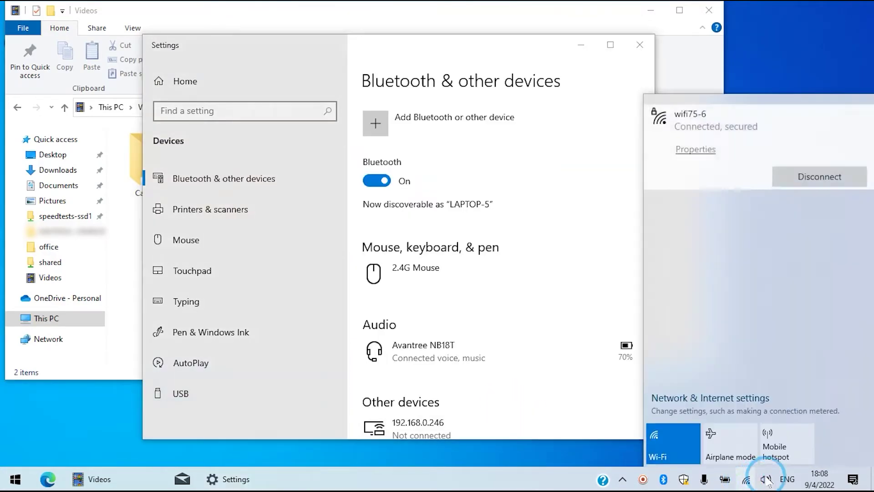
{"action": "left_click", "coordinate": [766, 479]}
{"action": "left_click_drag", "start_coordinate": [793, 457], "coordinate": [767, 452]}
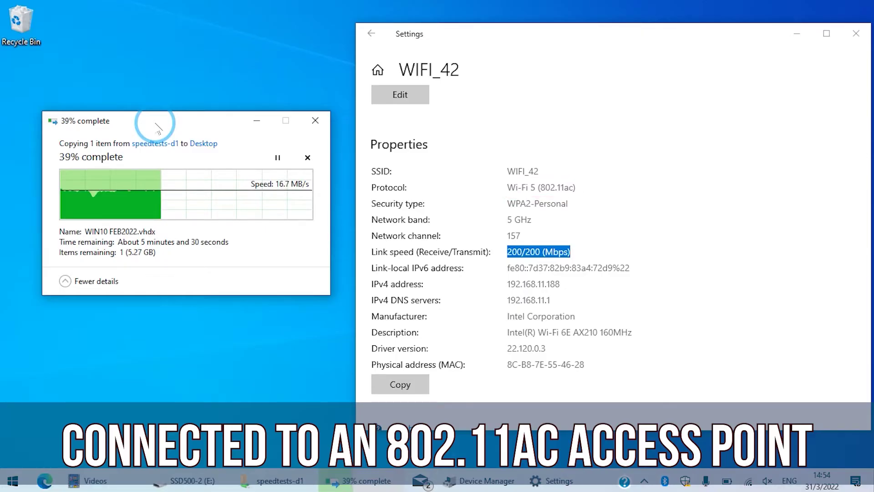
- Pause the WIN10 FEB2022.vhdx copy and set the Dream Machine's 5 GHz radio channel width to VHT80
{"action": "left_click", "coordinate": [277, 158]}
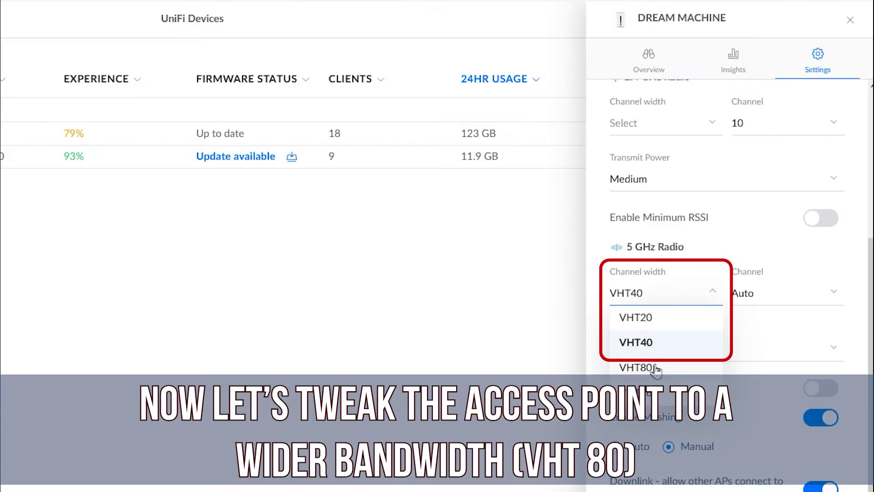
{"action": "left_click", "coordinate": [658, 366]}
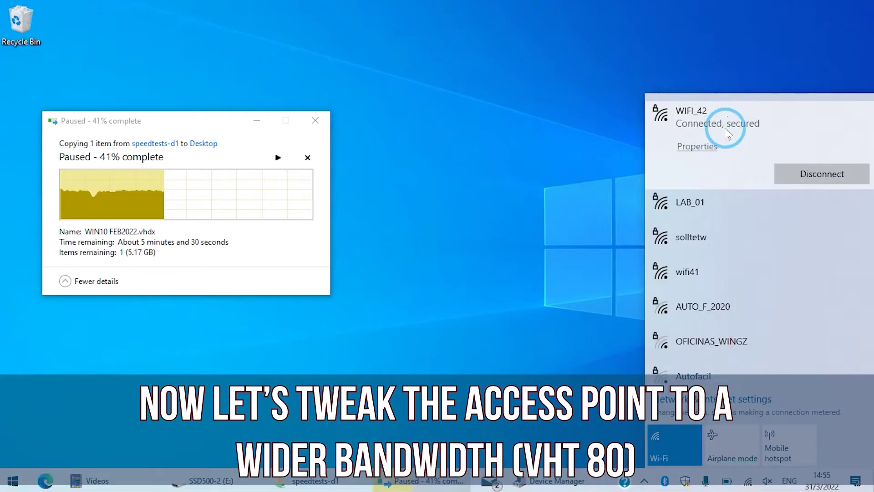
- Check the link speed in the WIFI_42 network properties and resume the paused file copy
{"action": "left_click", "coordinate": [696, 146]}
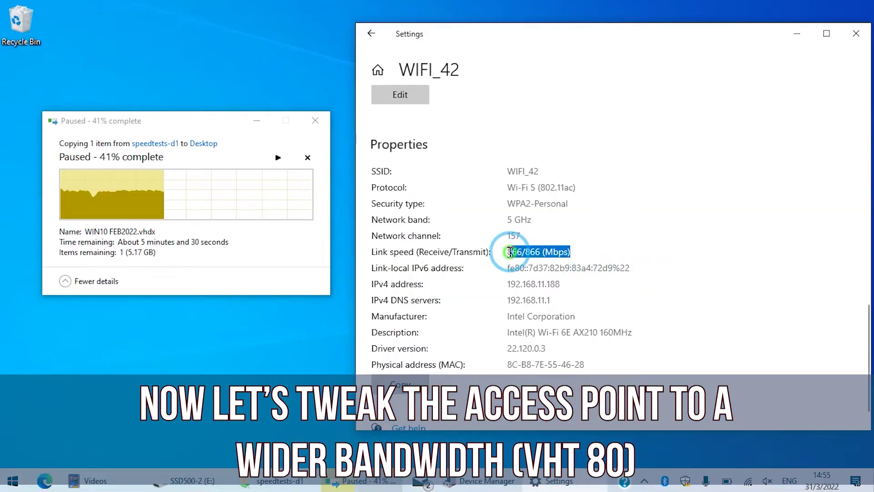
{"action": "left_click", "coordinate": [278, 158]}
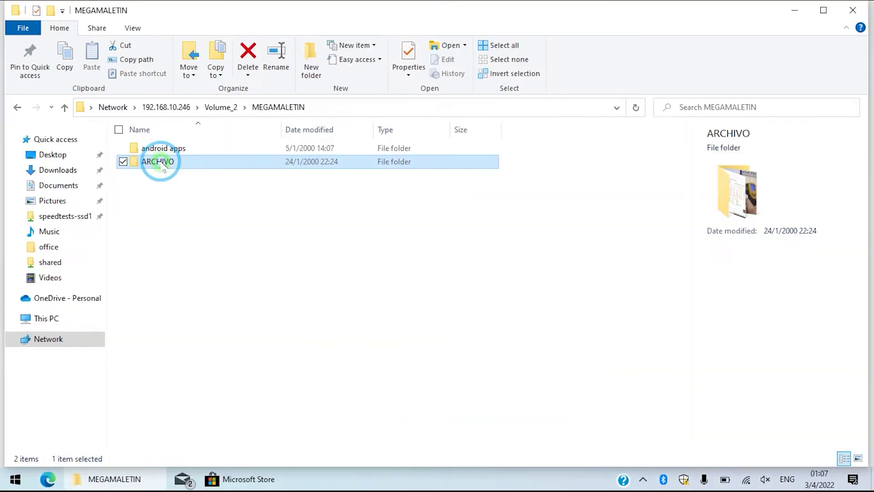
- Browse the ARCHIVO folder on the network drive, opening its Camera, CELL PHOTOS 3 and digital microscope subfolders
{"action": "double_click", "coordinate": [163, 163]}
{"action": "double_click", "coordinate": [163, 164]}
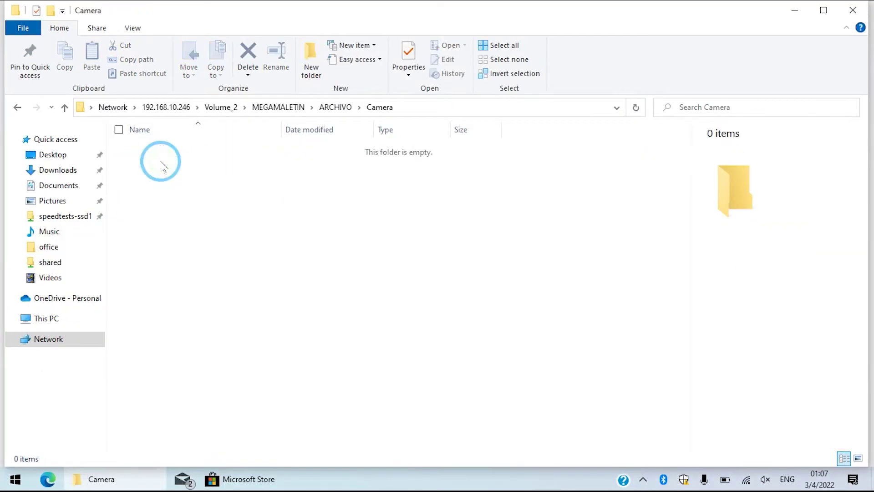
{"action": "key", "text": "BackSpace"}
{"action": "left_click", "coordinate": [157, 146]}
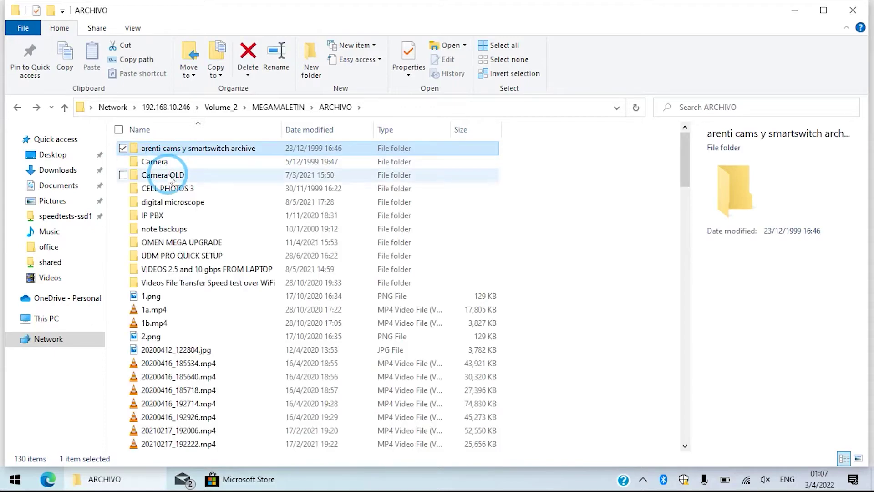
{"action": "left_click", "coordinate": [168, 178]}
{"action": "double_click", "coordinate": [175, 188]}
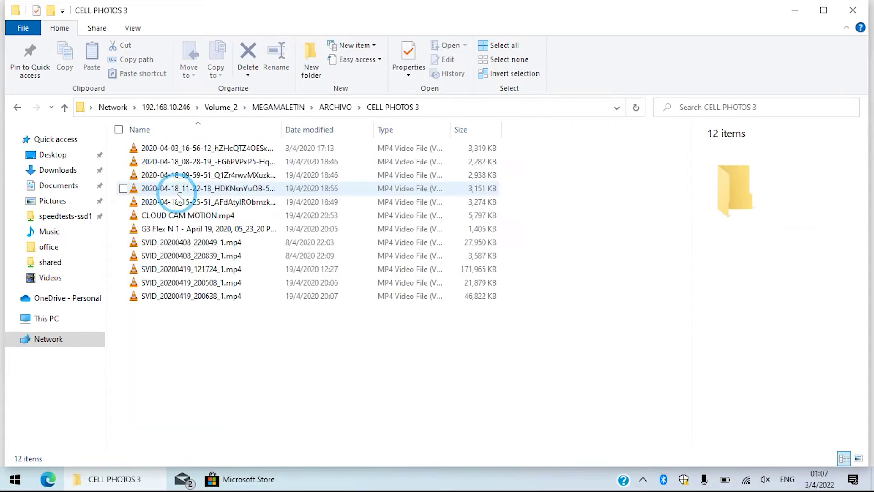
{"action": "key", "text": "BackSpace"}
{"action": "left_click", "coordinate": [175, 200]}
{"action": "double_click", "coordinate": [176, 201]}
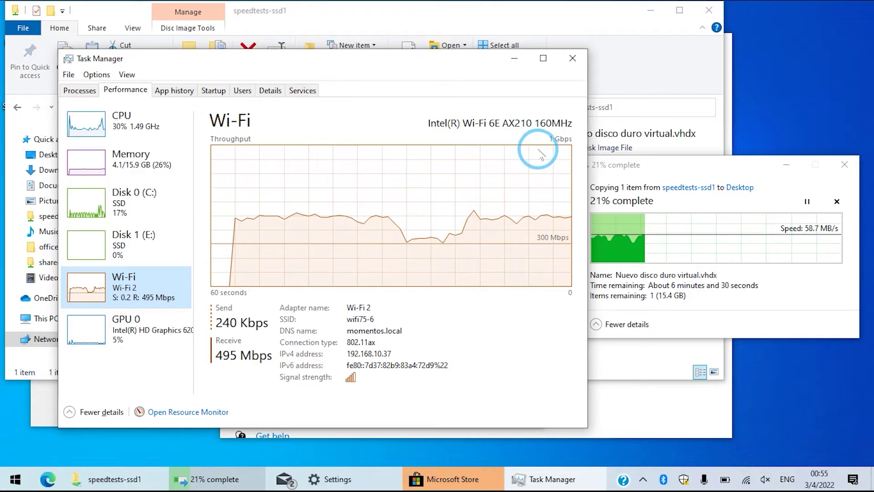
{"action": "left_click_drag", "start_coordinate": [752, 160], "coordinate": [760, 152]}
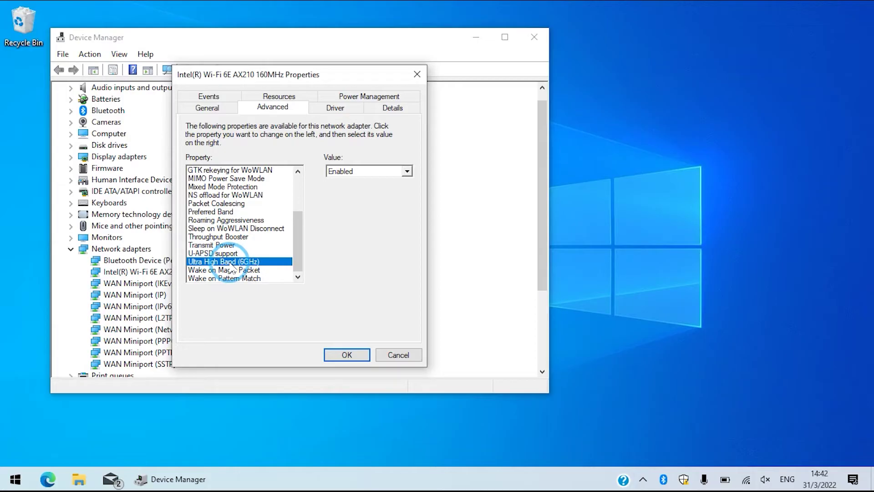
- Examine the available values of the Wi-Fi adapter's Ultra High Band (6GHz) and Preferred Band properties
{"action": "left_click", "coordinate": [371, 172]}
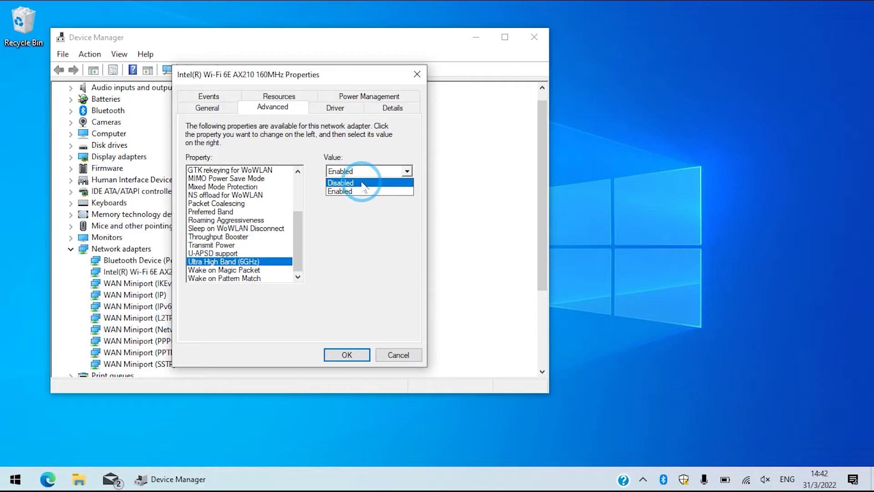
{"action": "left_click", "coordinate": [230, 214]}
{"action": "left_click", "coordinate": [228, 213]}
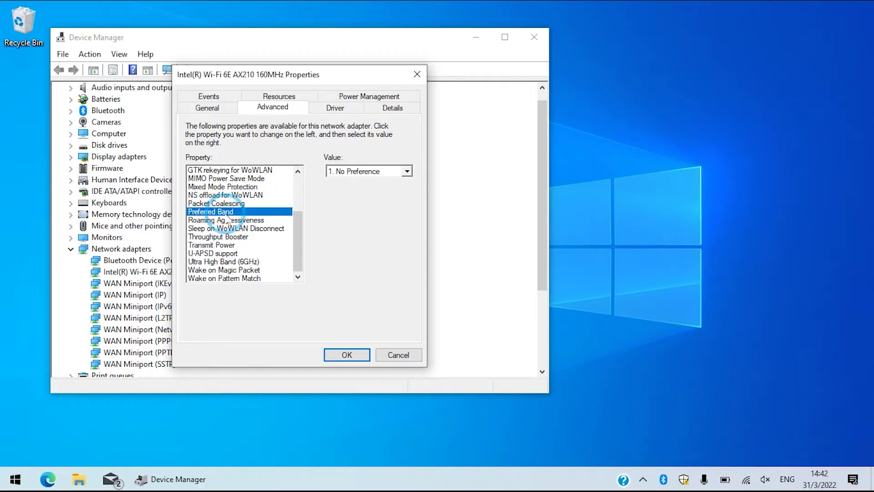
{"action": "left_click", "coordinate": [396, 172]}
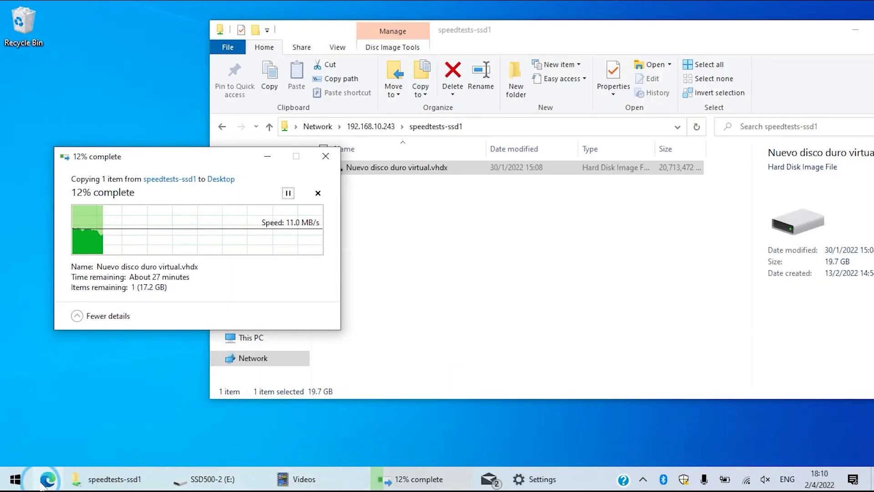
- Open Task Manager and display the Wi-Fi performance graph while the virtual disk file is copying
{"action": "key", "text": "super+r"}
{"action": "key", "text": "Return"}
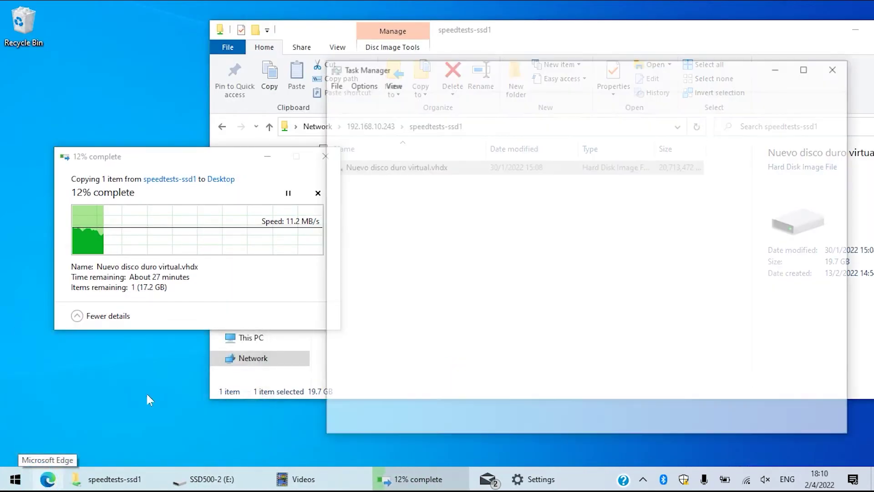
{"action": "left_click", "coordinate": [387, 338]}
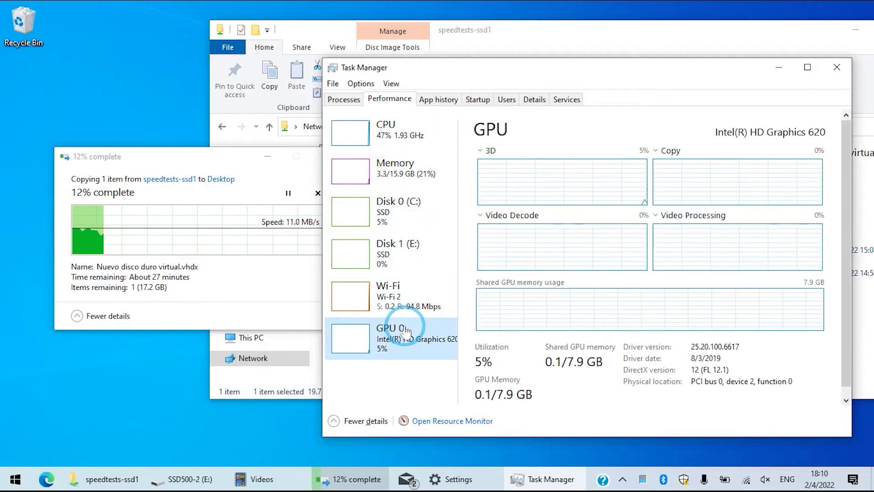
{"action": "left_click", "coordinate": [385, 296]}
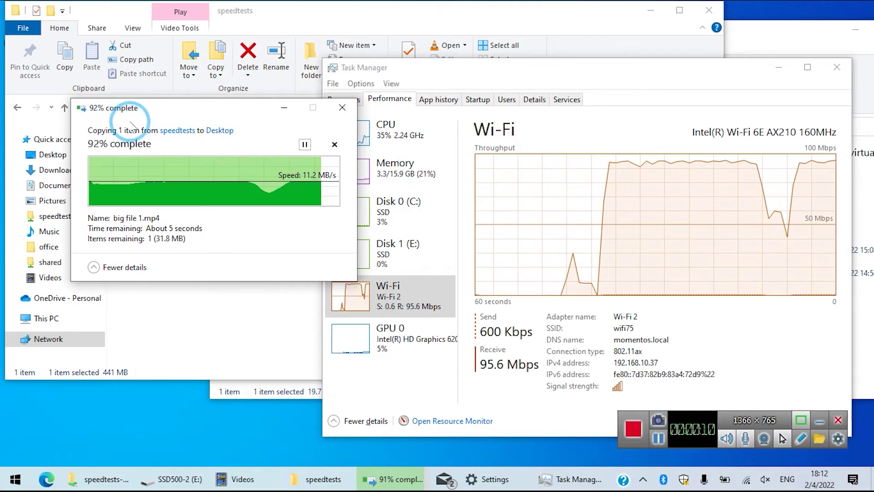
- Reposition the file copy window and show the Wi-Fi throughput in Task Manager during the big file 1.mp4 copy
{"action": "left_click_drag", "start_coordinate": [152, 108], "coordinate": [136, 162]}
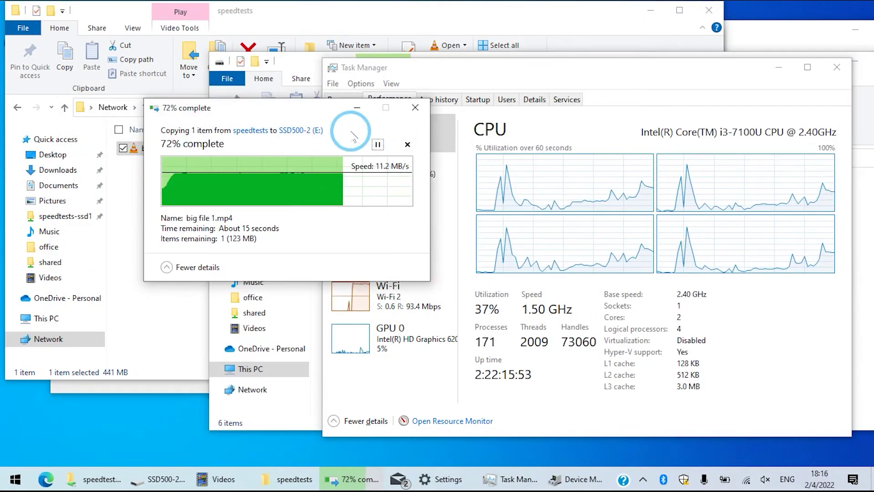
{"action": "left_click", "coordinate": [778, 224]}
{"action": "double_click", "coordinate": [510, 357]}
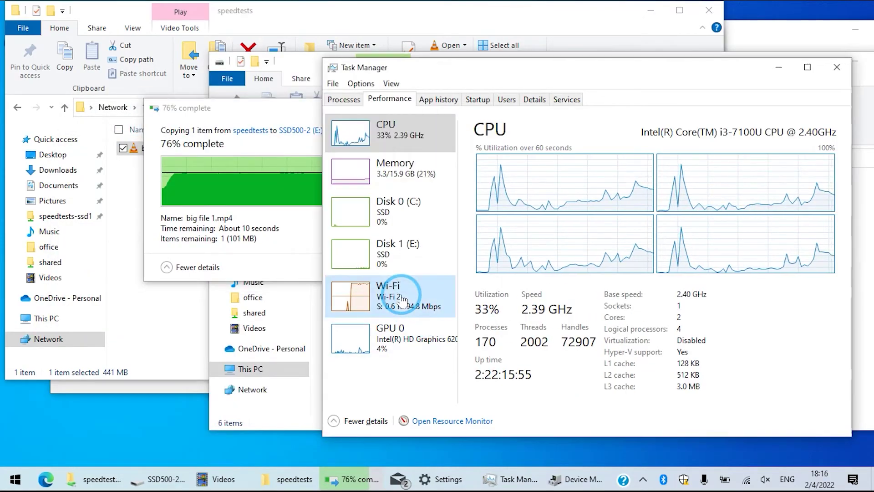
{"action": "left_click", "coordinate": [402, 298]}
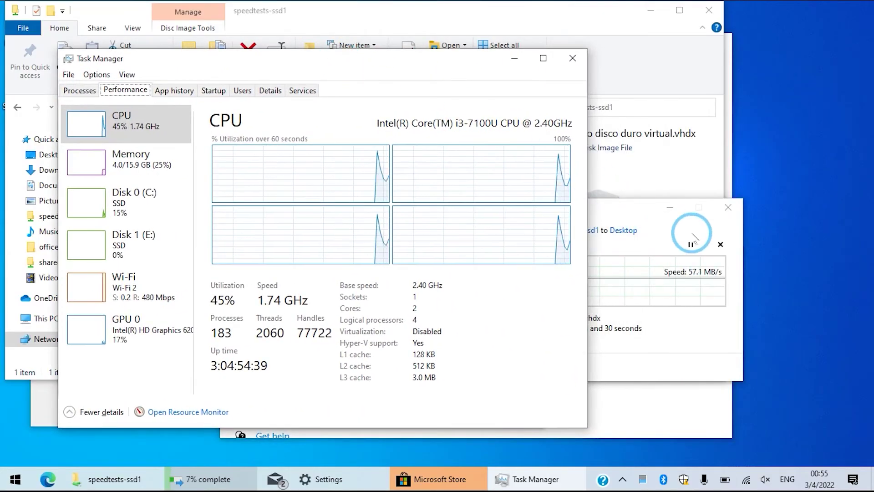
- Place the Nuevo disco duro virtual.vhdx copy window beside Task Manager and display the Wi-Fi throughput graph
{"action": "left_click_drag", "start_coordinate": [625, 209], "coordinate": [721, 150]}
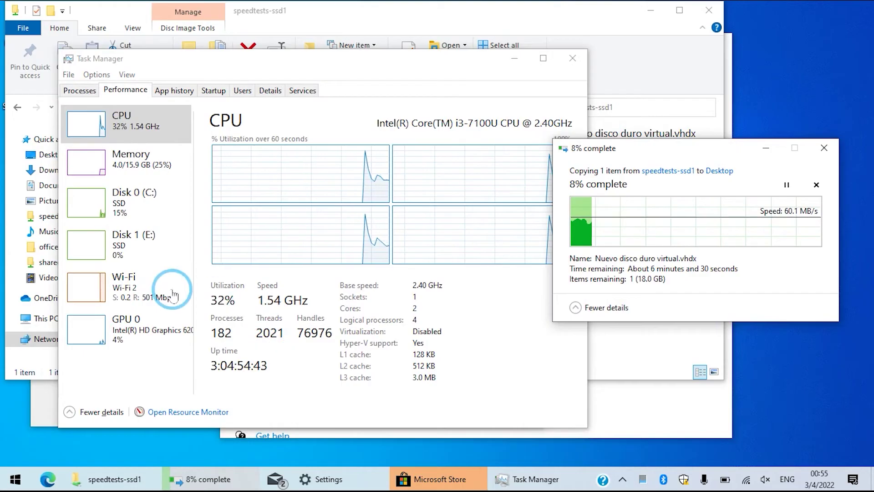
{"action": "left_click", "coordinate": [93, 284]}
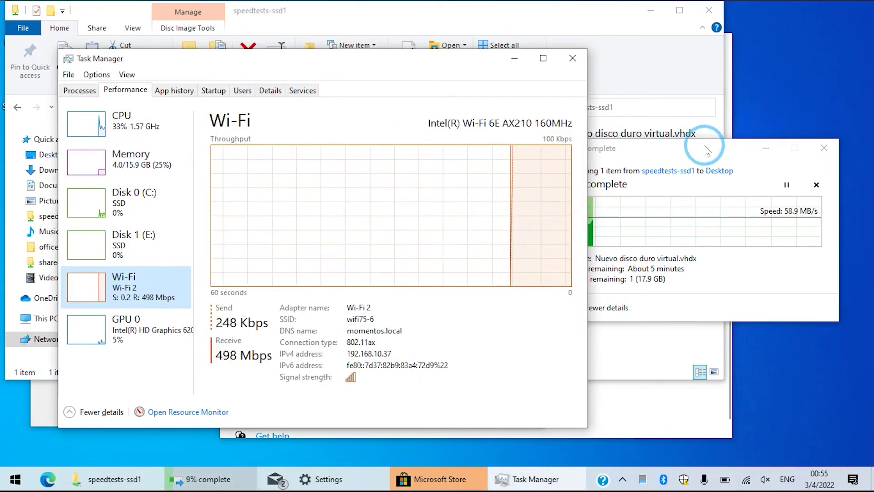
{"action": "left_click", "coordinate": [705, 147]}
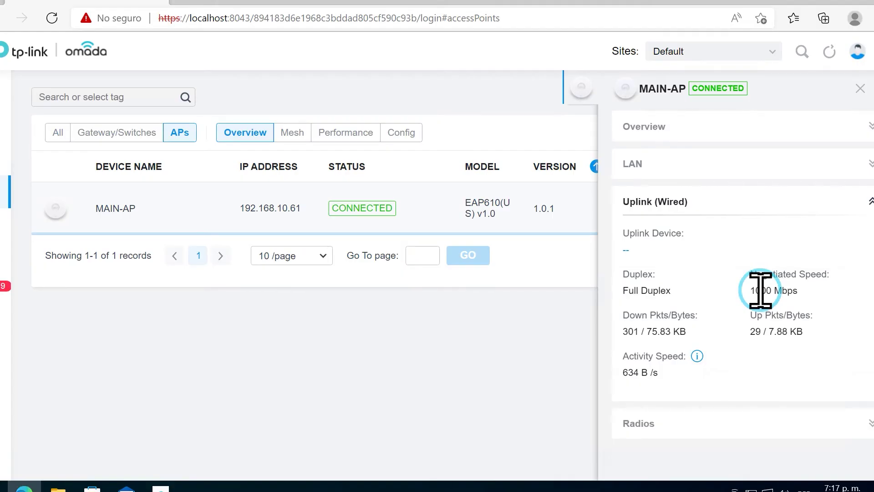
- Examine the negotiated speed in MAIN-AP's wired uplink details in the Omada controller
{"action": "scroll", "coordinate": [765, 301], "scroll_direction": "up", "scroll_amount": 2}
{"action": "scroll", "coordinate": [760, 295], "scroll_direction": "down", "scroll_amount": 2}
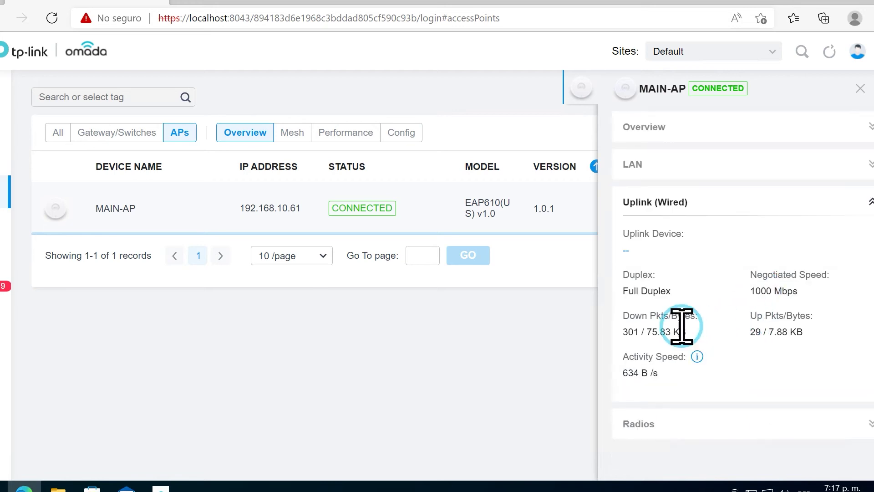
{"action": "left_click_drag", "start_coordinate": [806, 292], "coordinate": [739, 299]}
{"action": "left_click", "coordinate": [791, 322]}
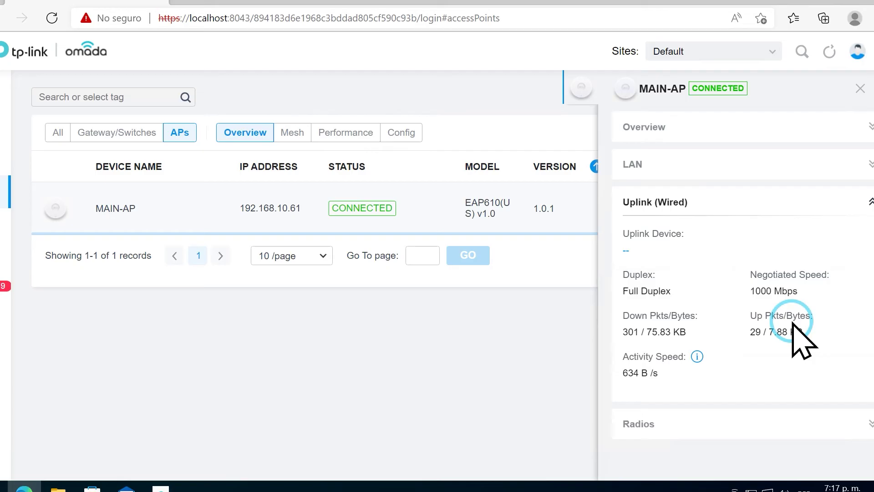